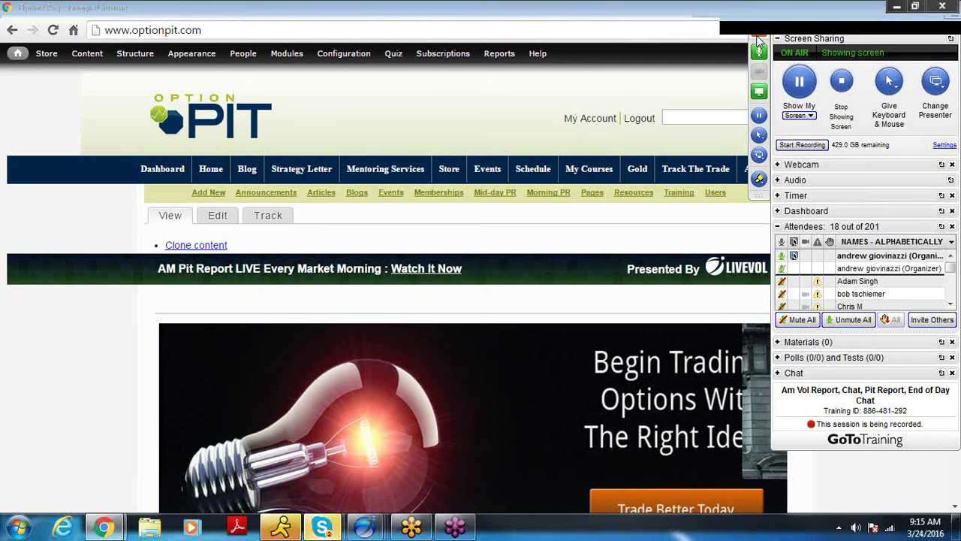
# Collapse the screen-sharing control panel, then open the Option Pit Events page and review the Trading Calendar Spreads course offer.
pyautogui.click(759, 40)
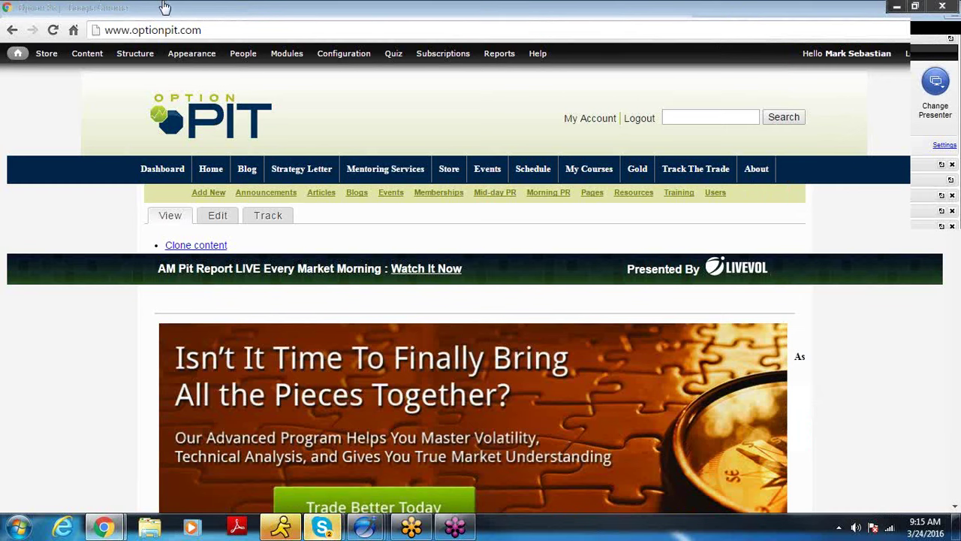
pyautogui.click(481, 179)
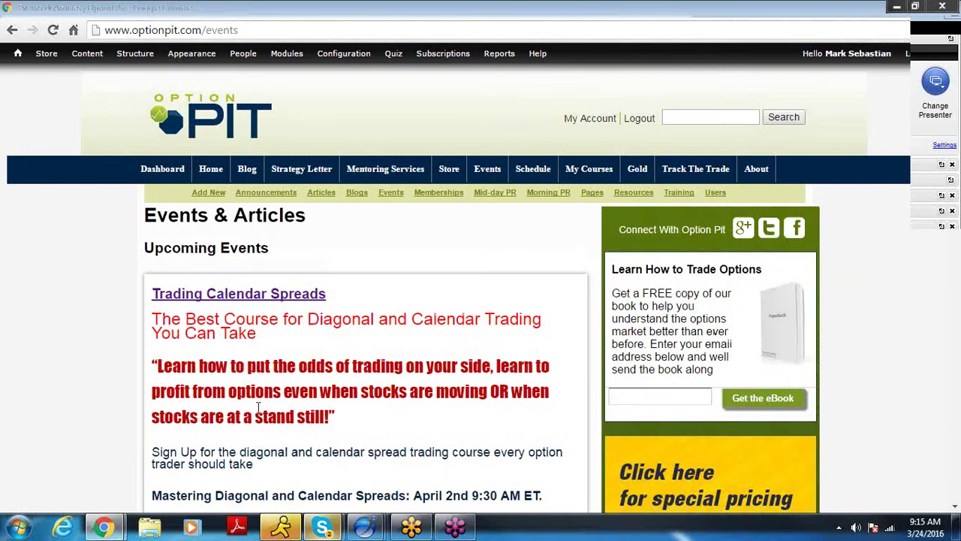
pyautogui.scroll(-5, 270, 365)
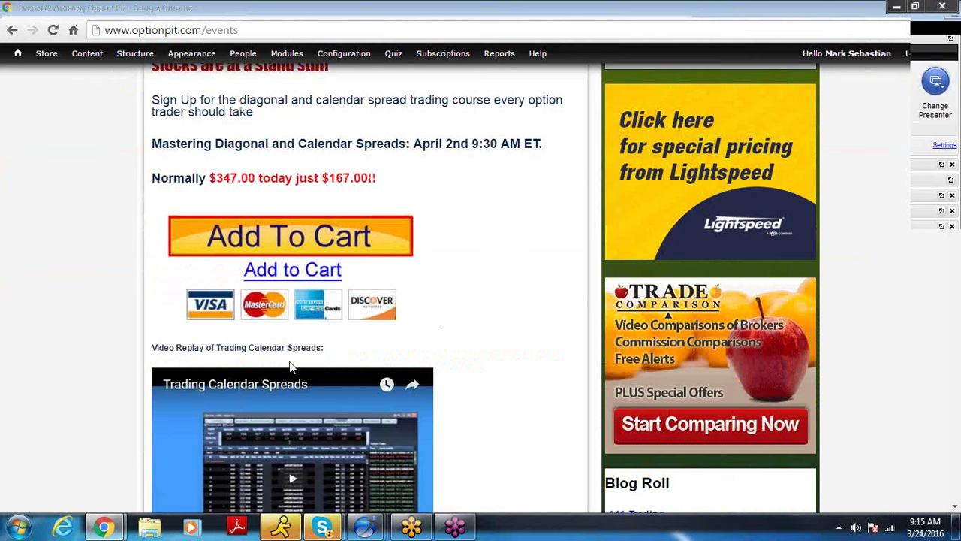
pyautogui.scroll(4, 292, 367)
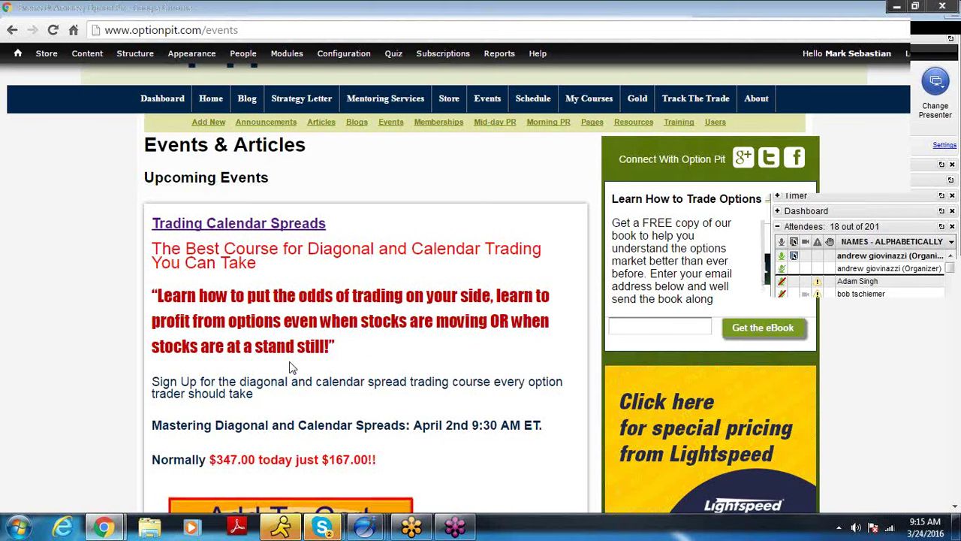
pyautogui.scroll(-2, 293, 367)
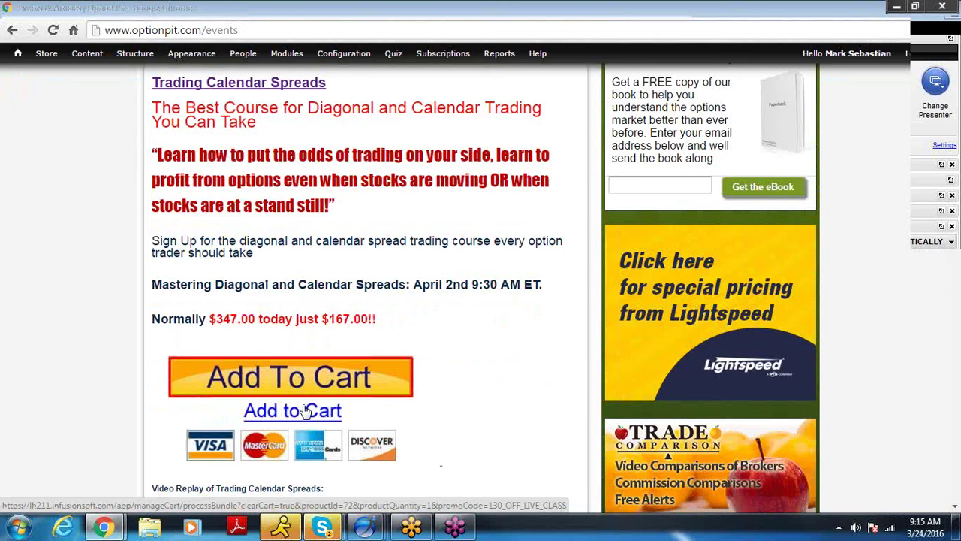
pyautogui.scroll(3, 306, 412)
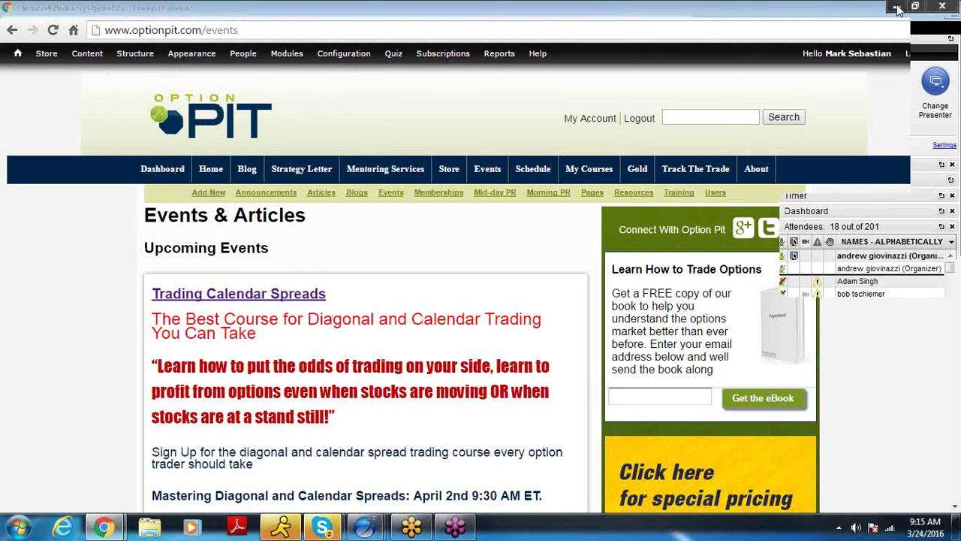
# Switch to Livevol X and open a tick chart for the S&P 500 index.
pyautogui.click(898, 9)
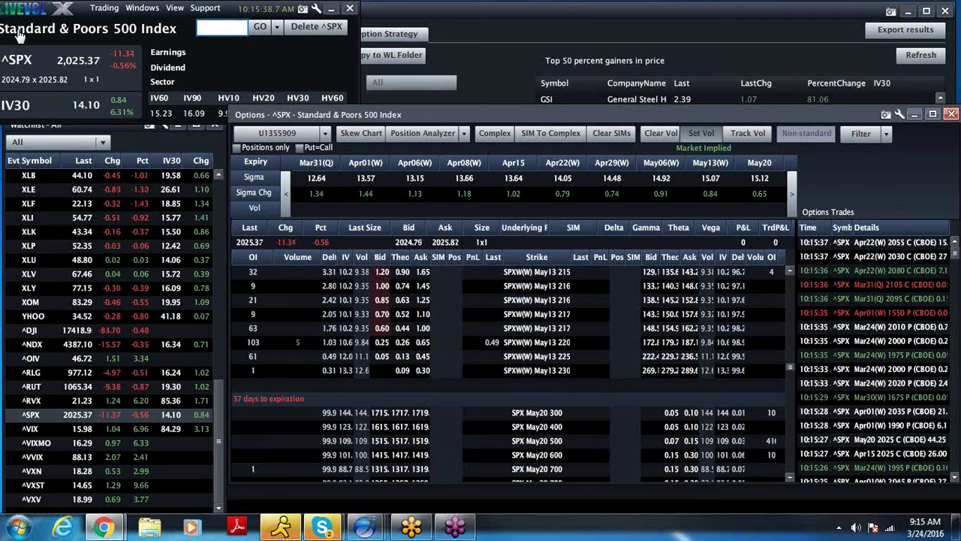
pyautogui.click(180, 7)
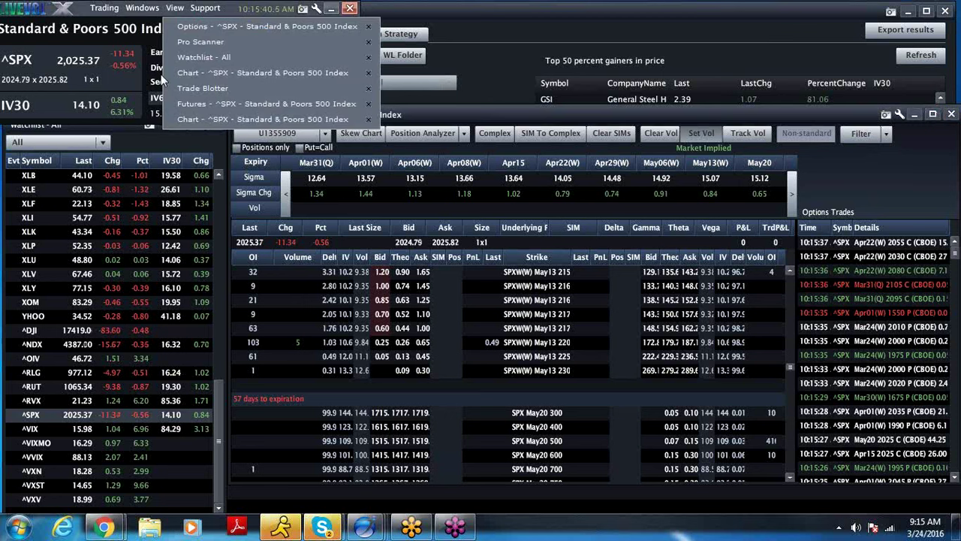
pyautogui.moveTo(142, 8)
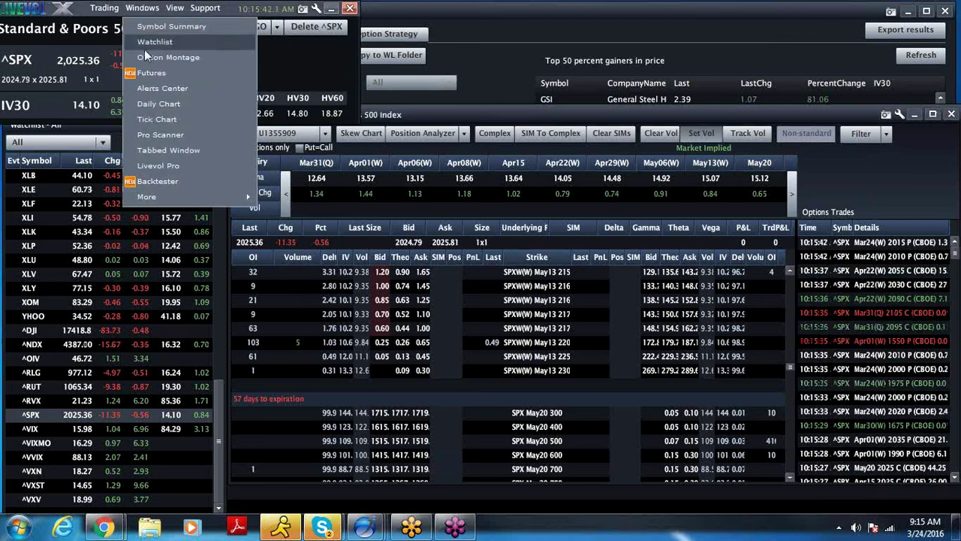
pyautogui.click(139, 119)
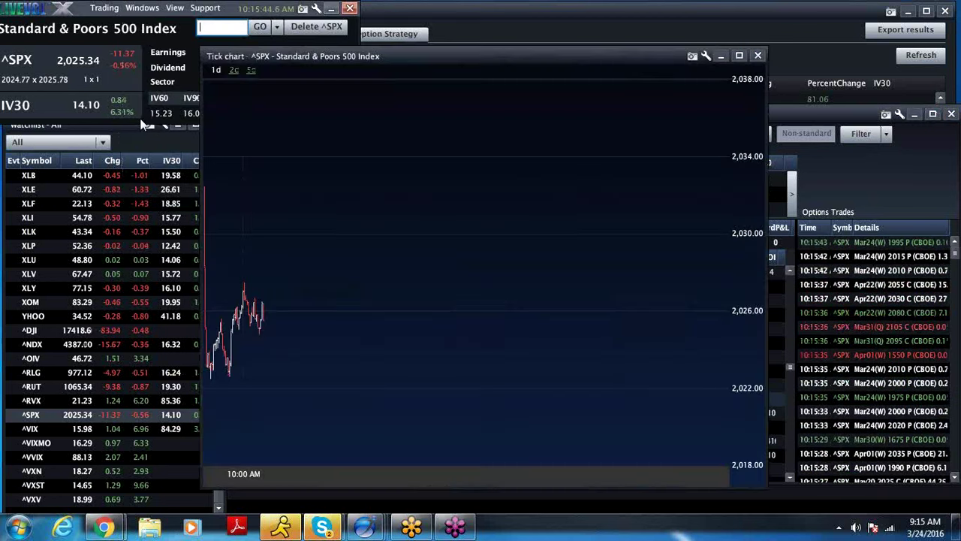
# Load ^VIX from the watchlist and bring its tick chart to the front for review.
pyautogui.click(142, 414)
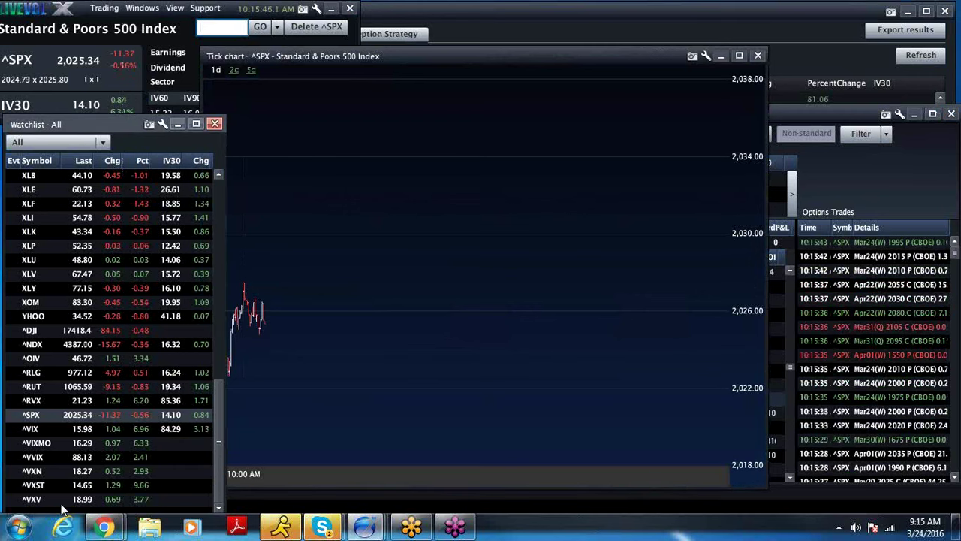
pyautogui.press('Up')
pyautogui.press('Up')
pyautogui.press('Up')
pyautogui.press('Up')
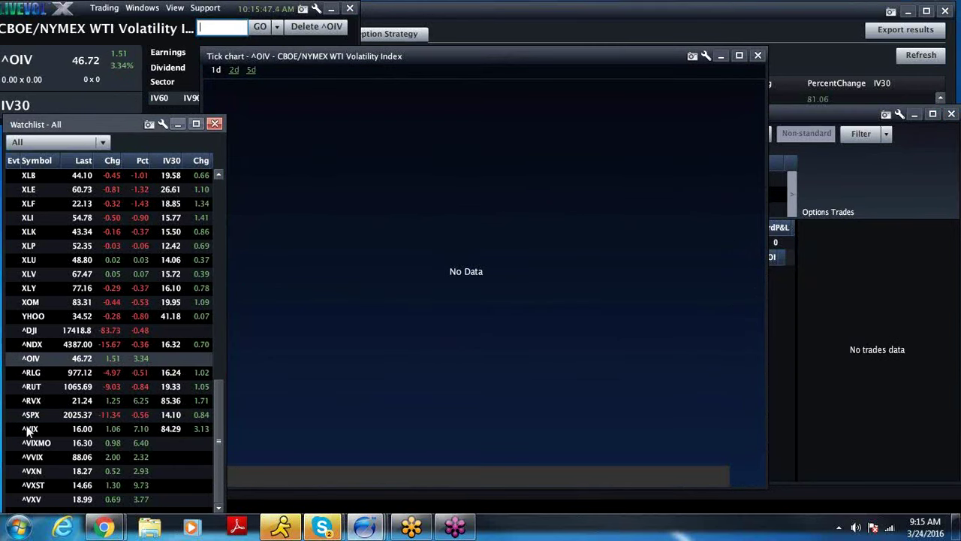
pyautogui.click(30, 429)
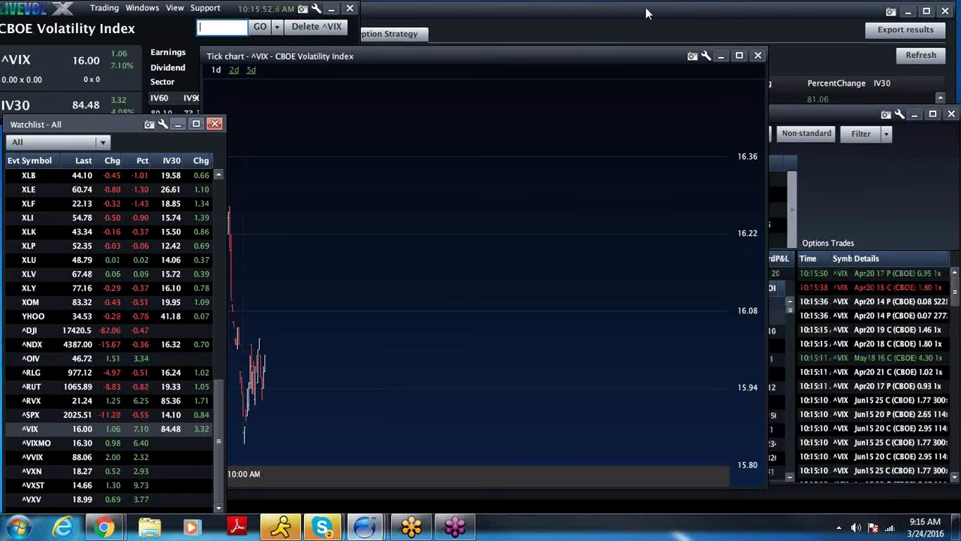
pyautogui.click(577, 76)
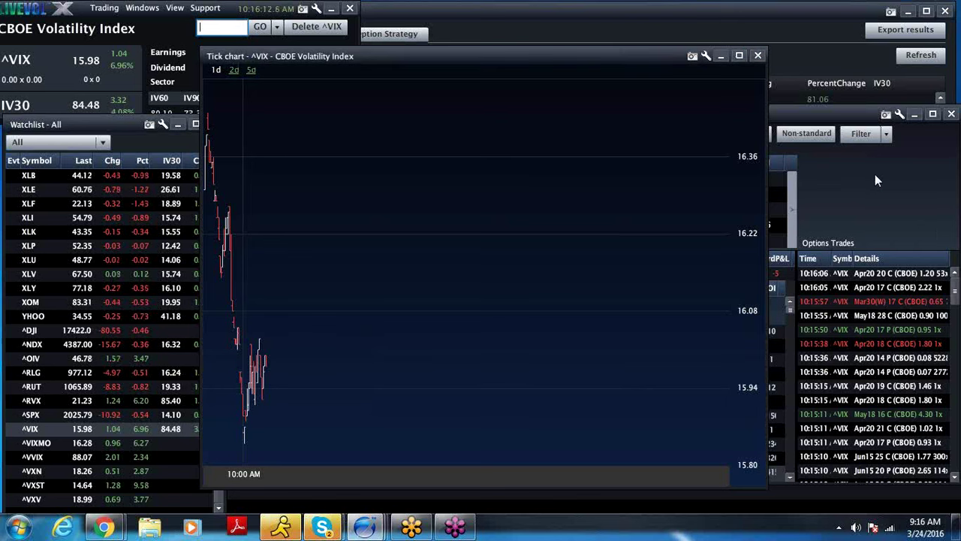
# Bring the options montage forward, load the XSP symbol and look through the strikes around the Apr15 expiry.
pyautogui.click(912, 164)
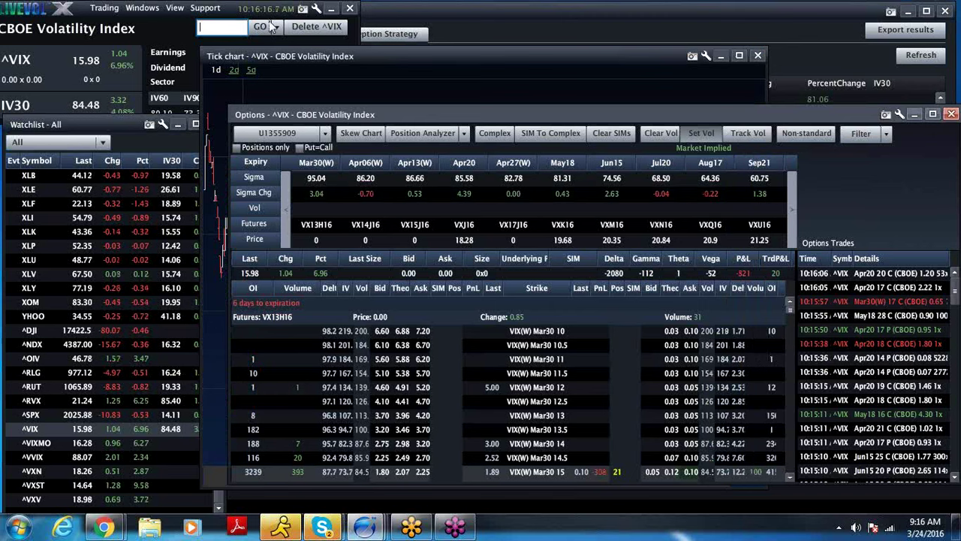
pyautogui.write('xs')
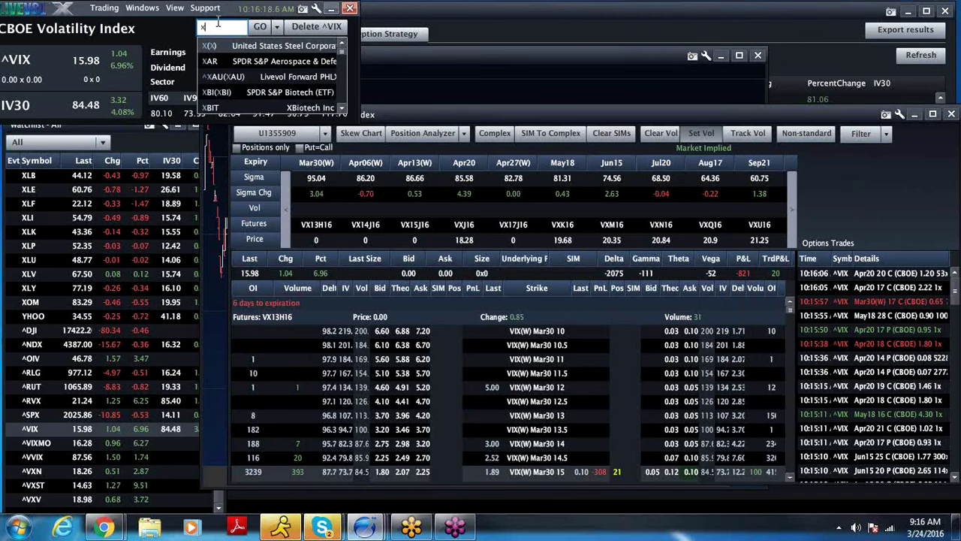
pyautogui.write('p')
pyautogui.press('Return')
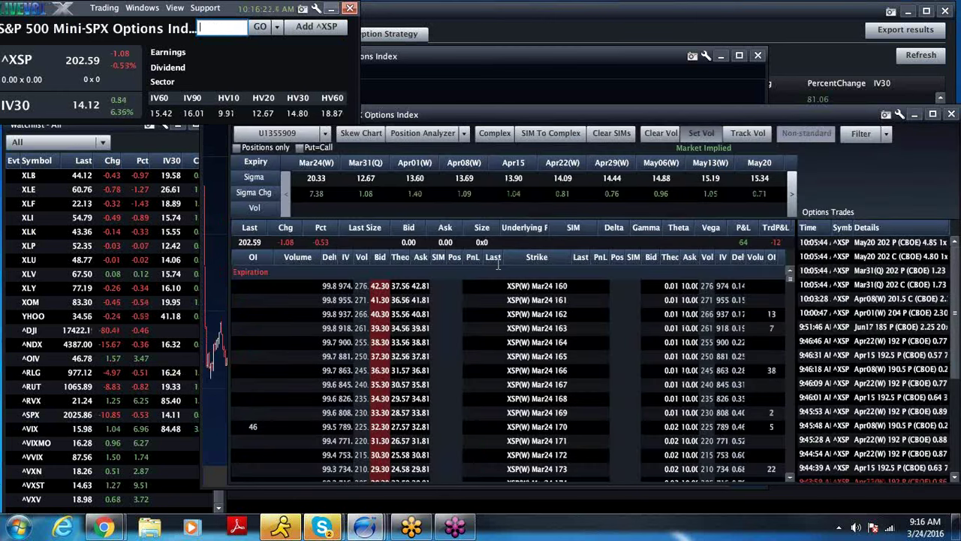
pyautogui.click(513, 162)
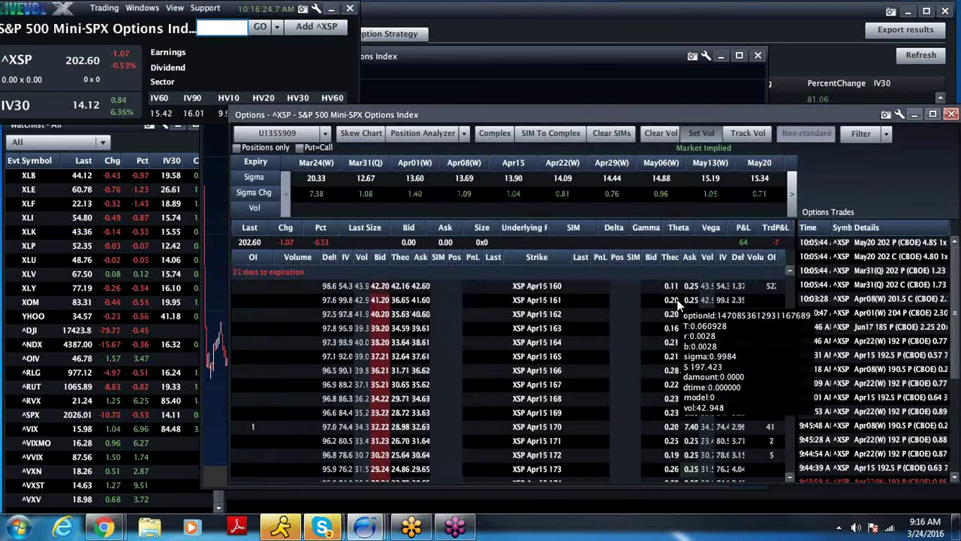
pyautogui.scroll(-5, 604, 356)
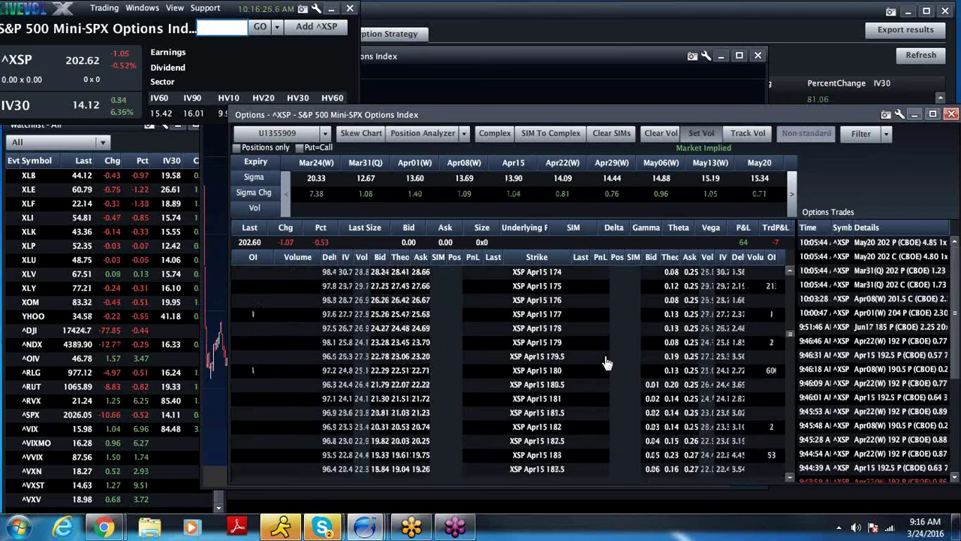
pyautogui.scroll(8, 605, 359)
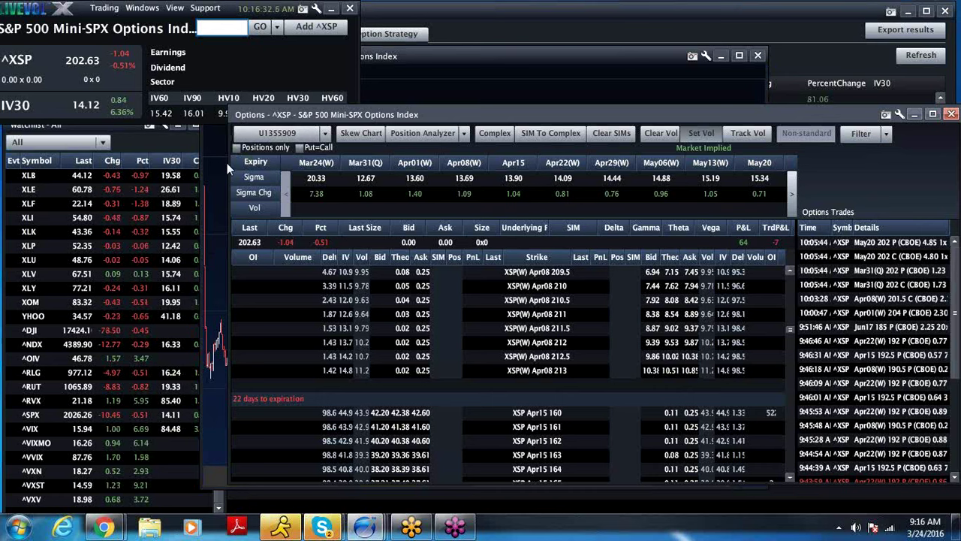
# Limit the XSP option chain to positions only, examine the held Apr01 contract, and restore the full chain.
pyautogui.click(236, 148)
pyautogui.moveTo(344, 530)
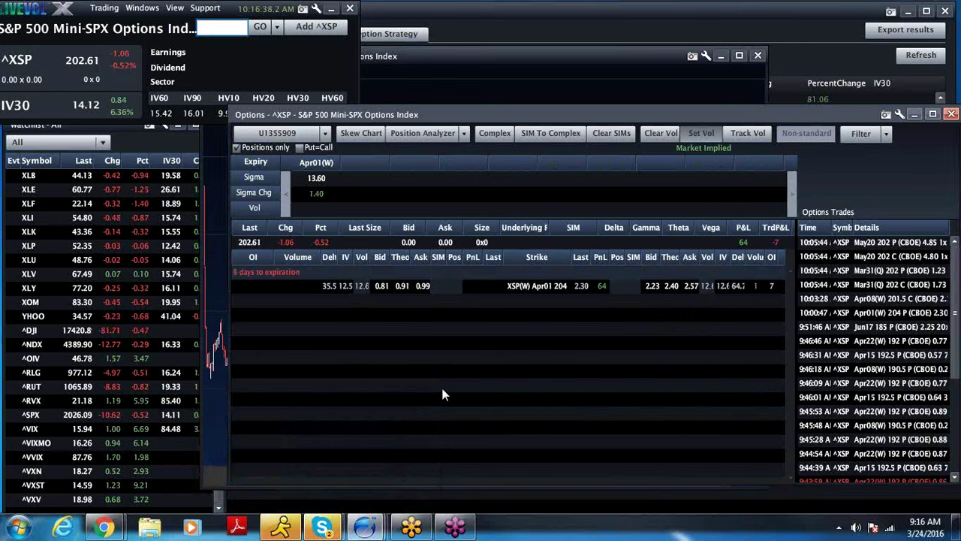
pyautogui.moveTo(672, 295)
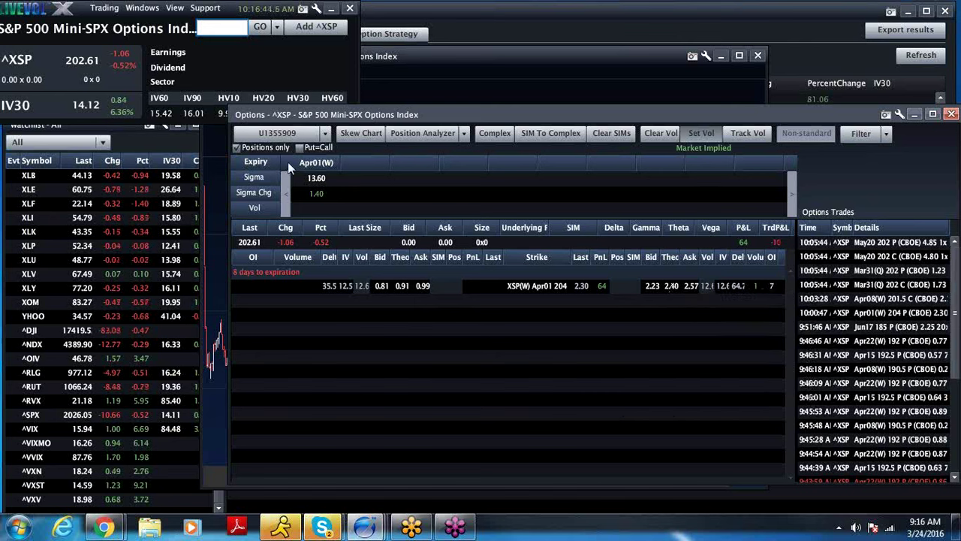
pyautogui.click(237, 147)
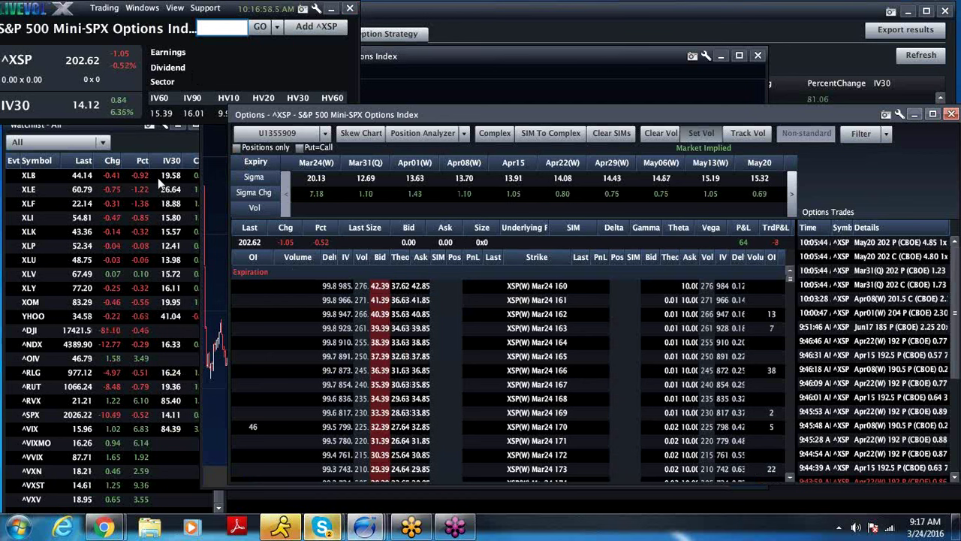
# Return the watchlist to its first symbols and load the quote and option chain for PCLN.
pyautogui.click(152, 291)
pyautogui.scroll(15, 166, 283)
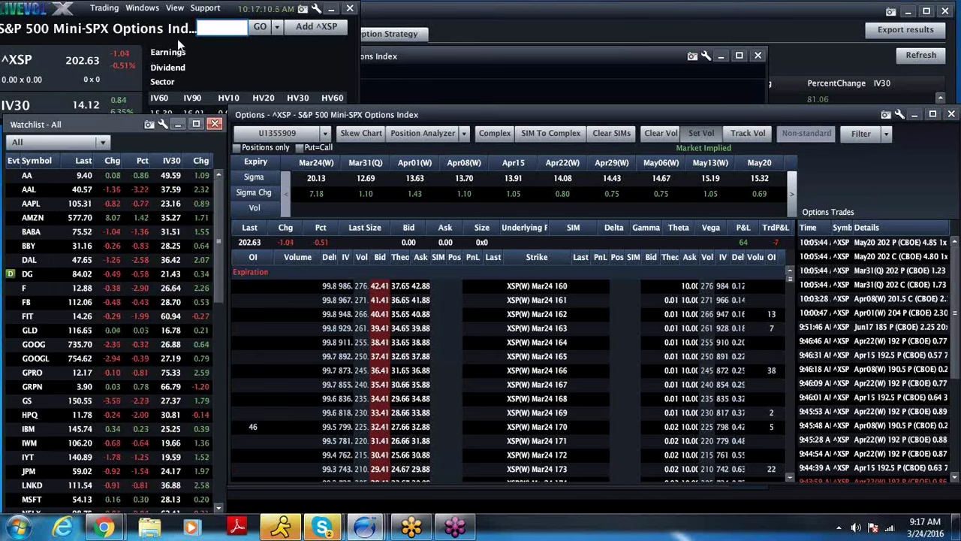
pyautogui.click(209, 28)
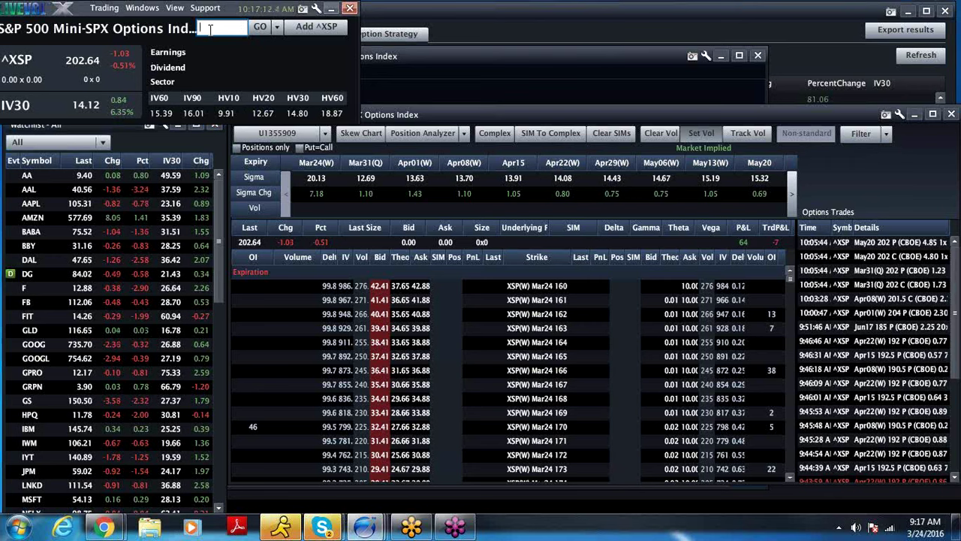
pyautogui.write('pcln')
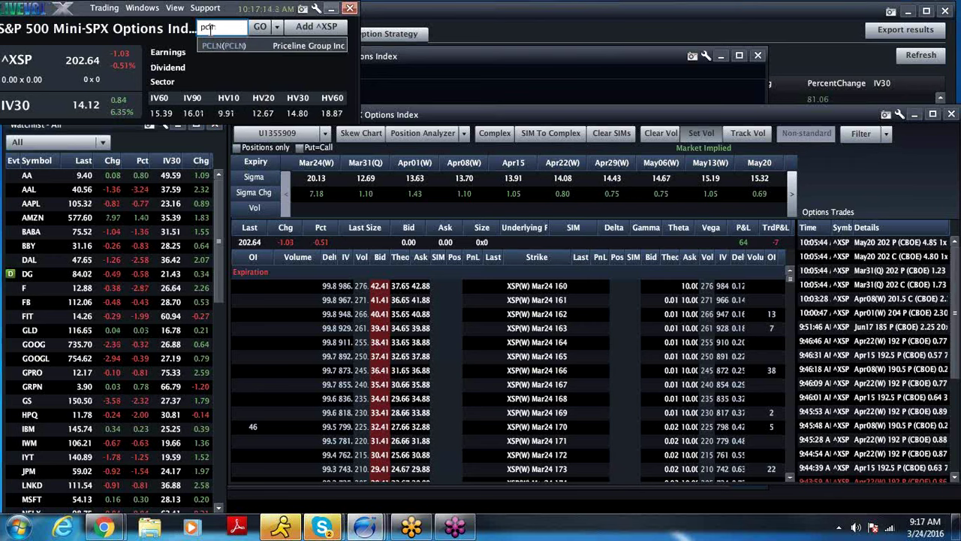
pyautogui.press('Return')
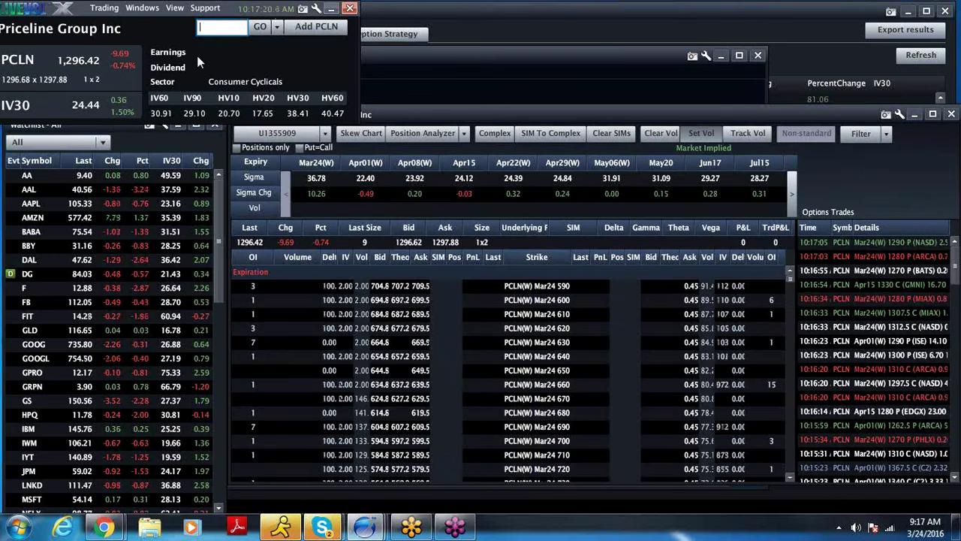
# Look up EXPE, followed by AAL, to compare their quotes and implied volatility.
pyautogui.click(210, 30)
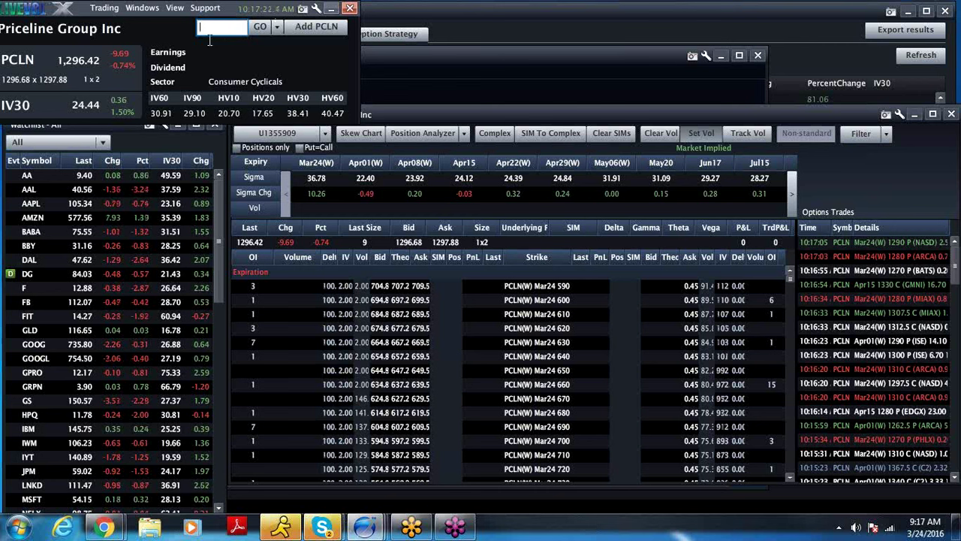
pyautogui.write('expe')
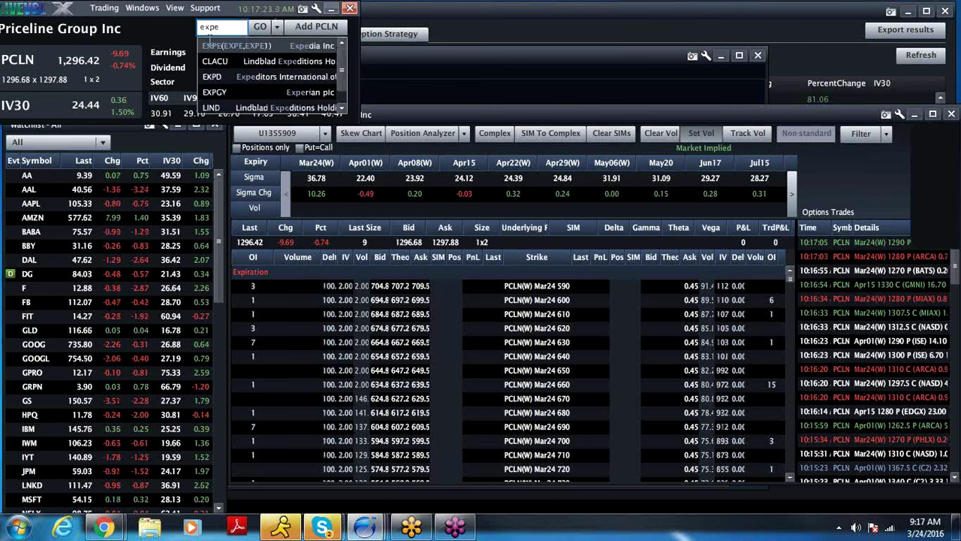
pyautogui.press('Return')
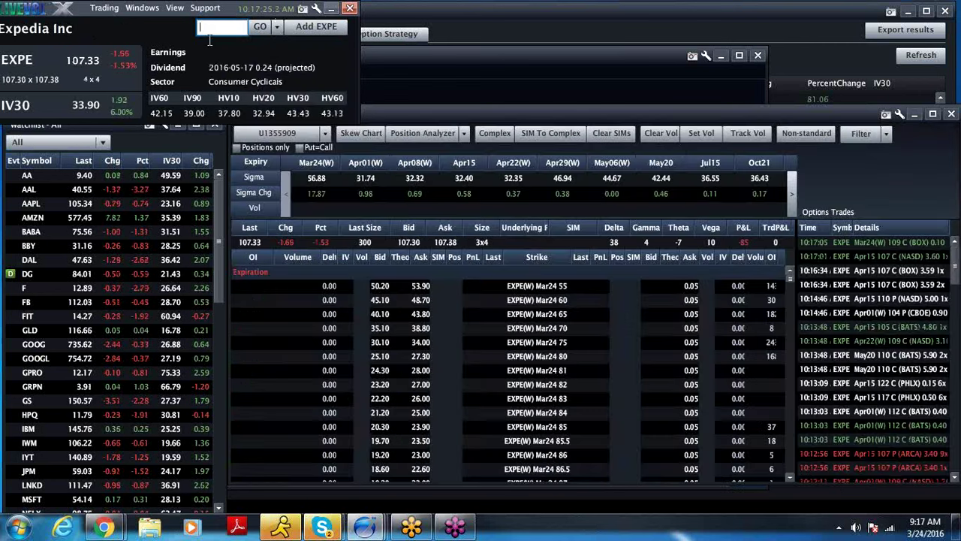
pyautogui.write('aal')
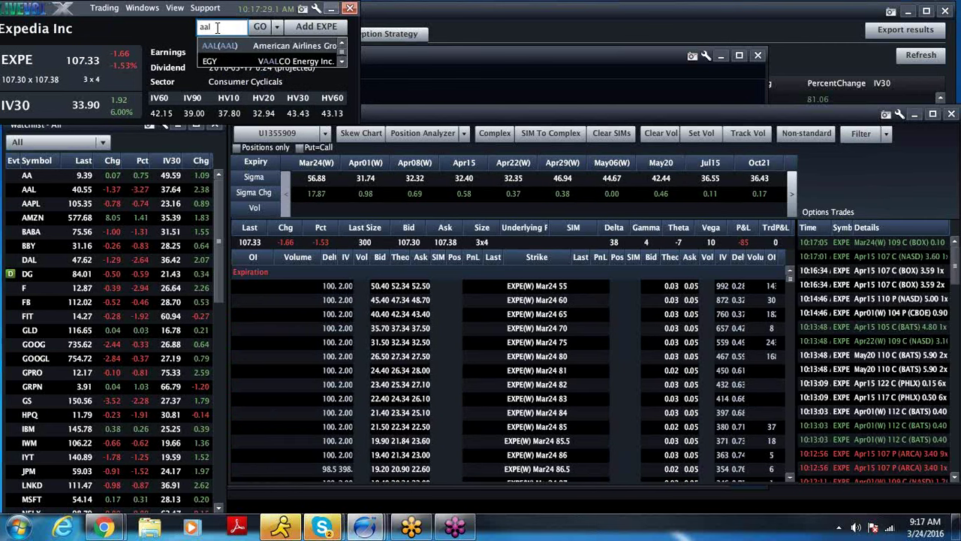
pyautogui.press('Return')
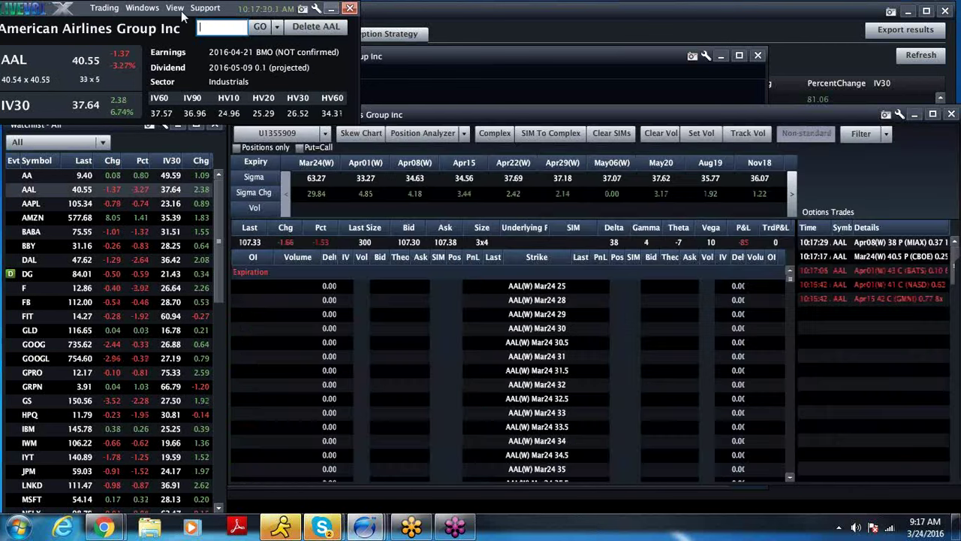
# Show the AAL price chart and add the IV30 line to its volatility plot.
pyautogui.click(176, 9)
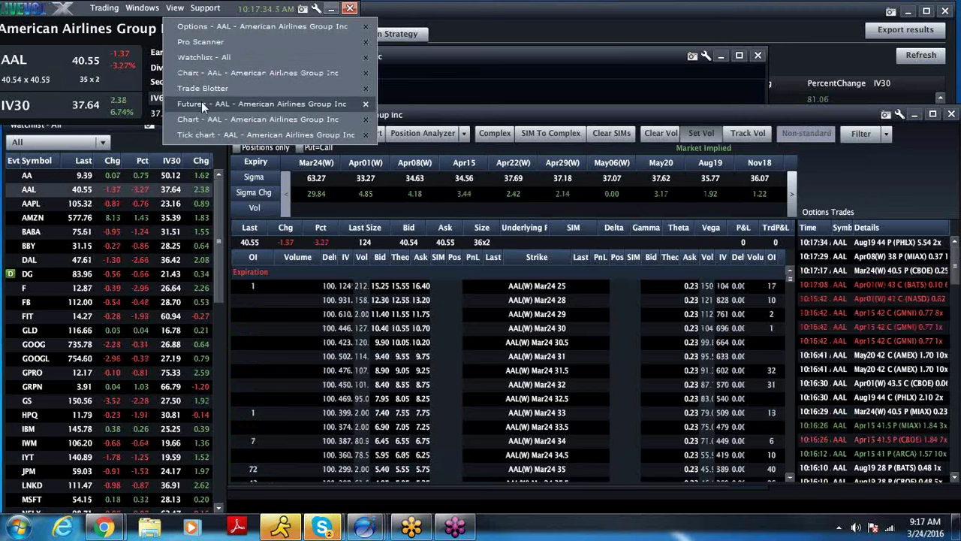
pyautogui.click(224, 73)
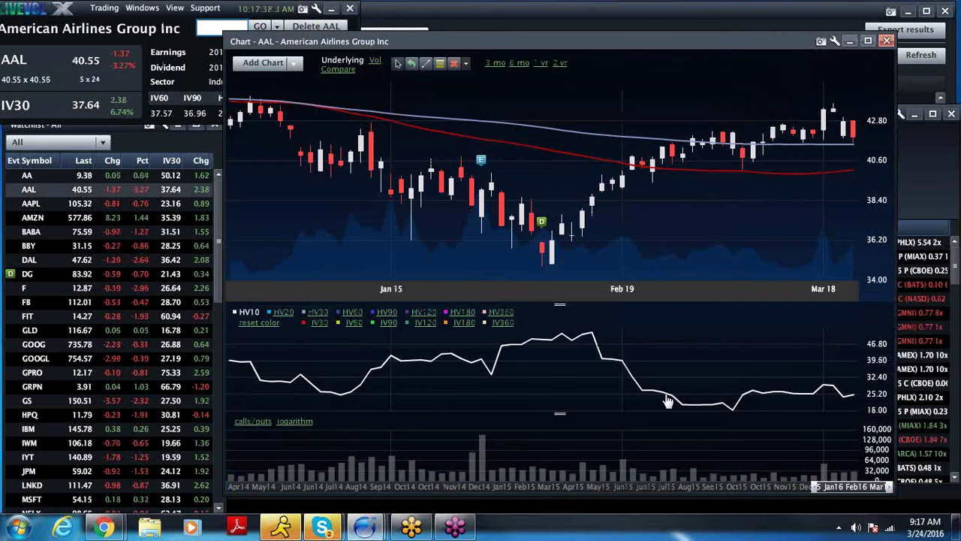
pyautogui.click(322, 323)
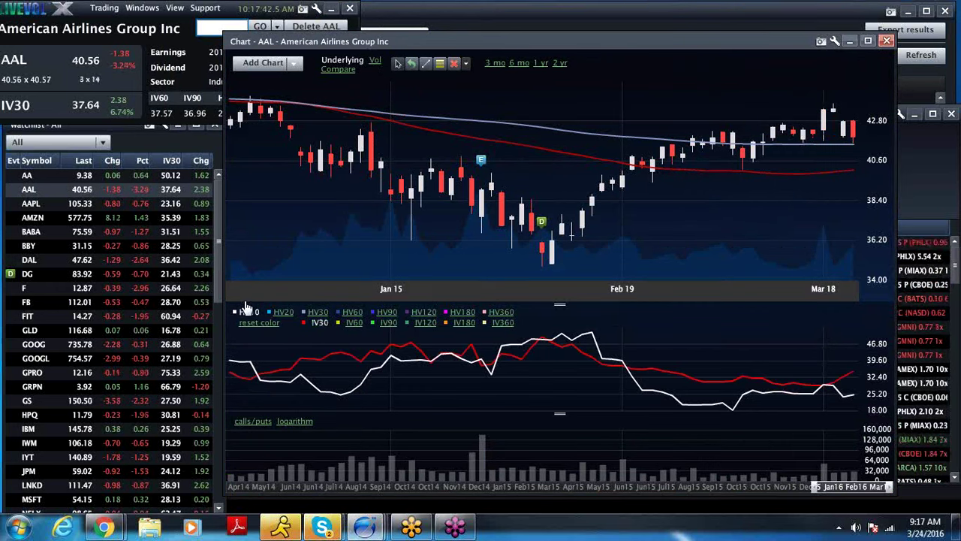
# Remove the HV10 line from the volatility plot, leaving only IV30, and load DAL to view its chart.
pyautogui.click(248, 312)
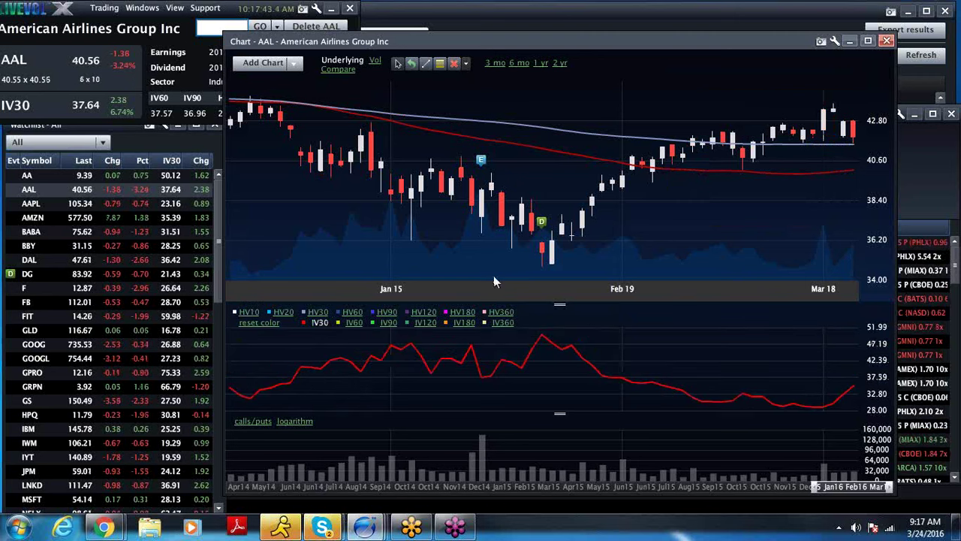
pyautogui.click(184, 47)
pyautogui.write('dal')
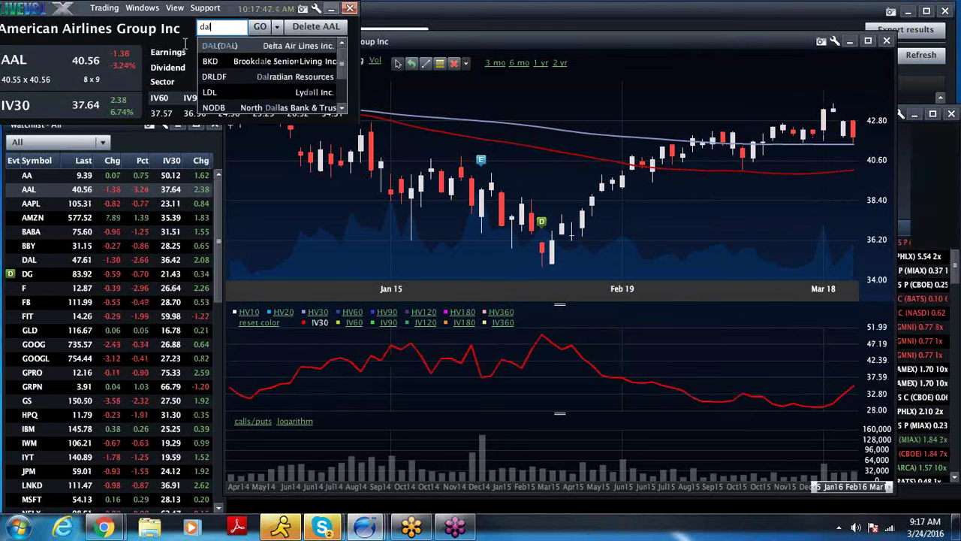
pyautogui.press('Return')
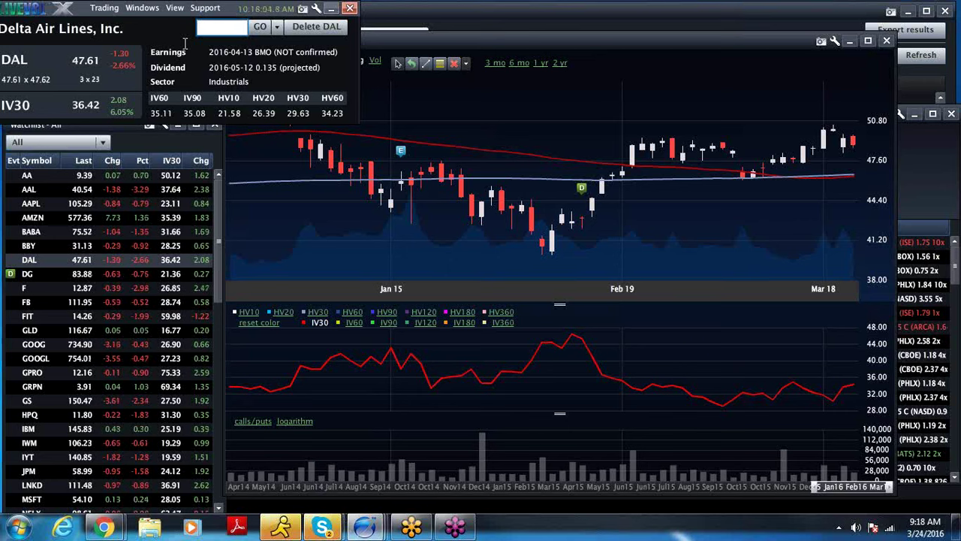
# Look up UAL to view its quote and IV30 chart, and return to AAL for comparison.
pyautogui.write('ual')
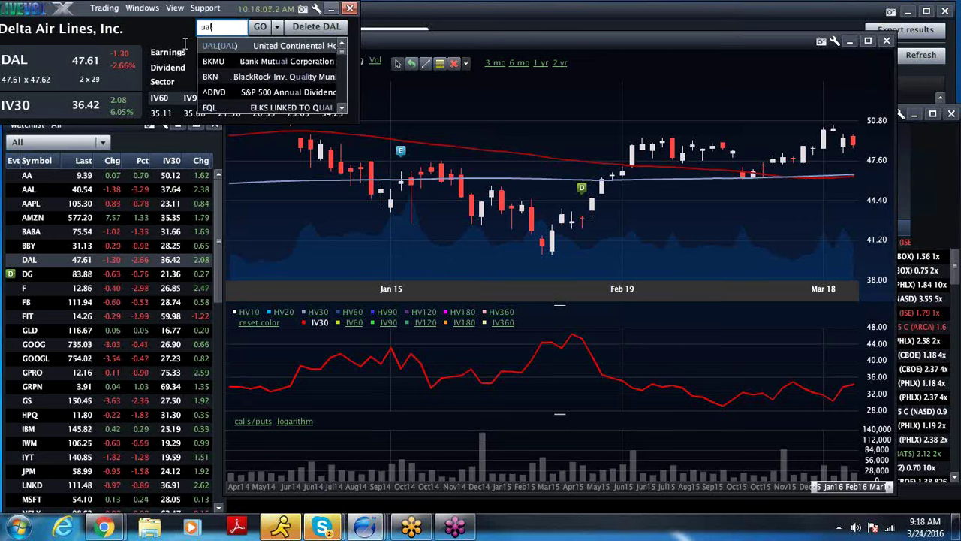
pyautogui.press('Return')
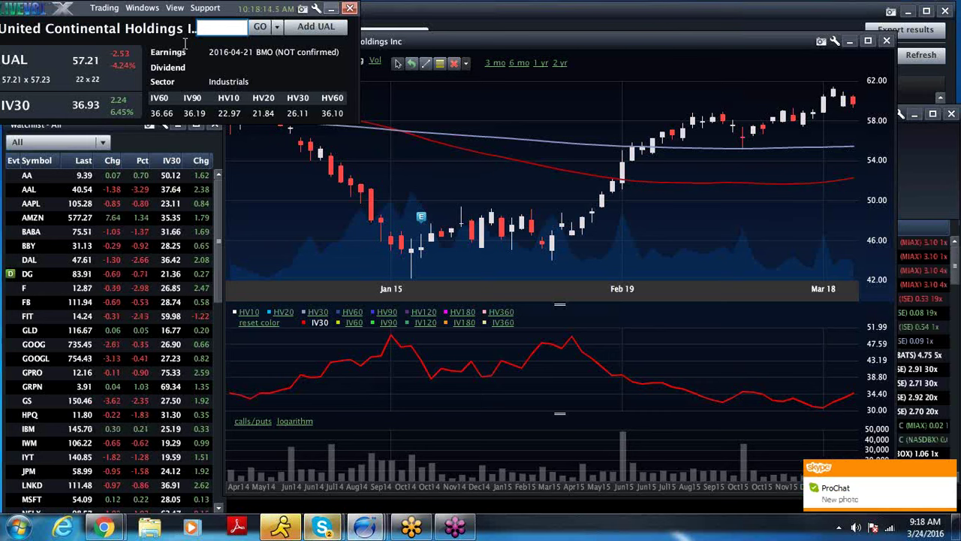
pyautogui.write('AAL')
pyautogui.press('Return')
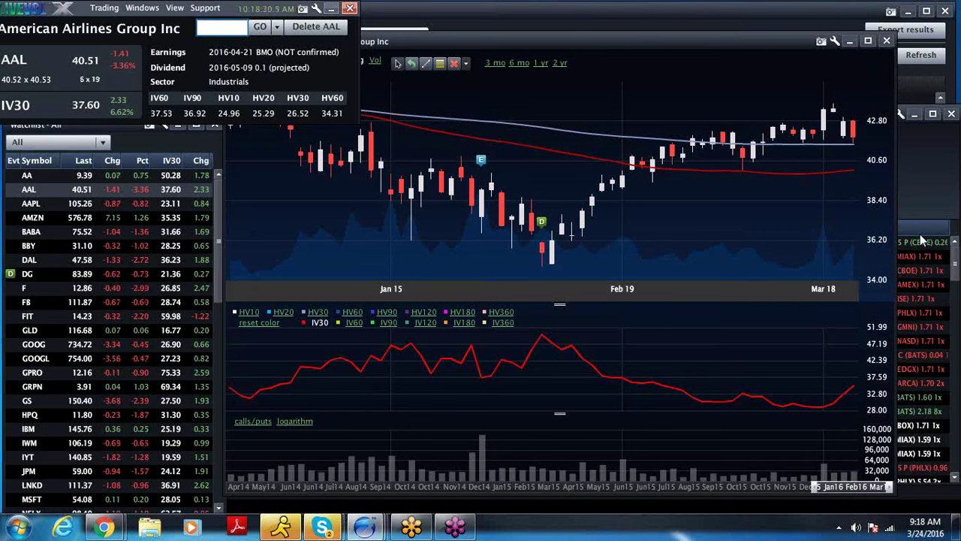
# Bring the AAL option chain forward and examine the Apr15 expiry's strikes from 37 to 44.
pyautogui.click(915, 151)
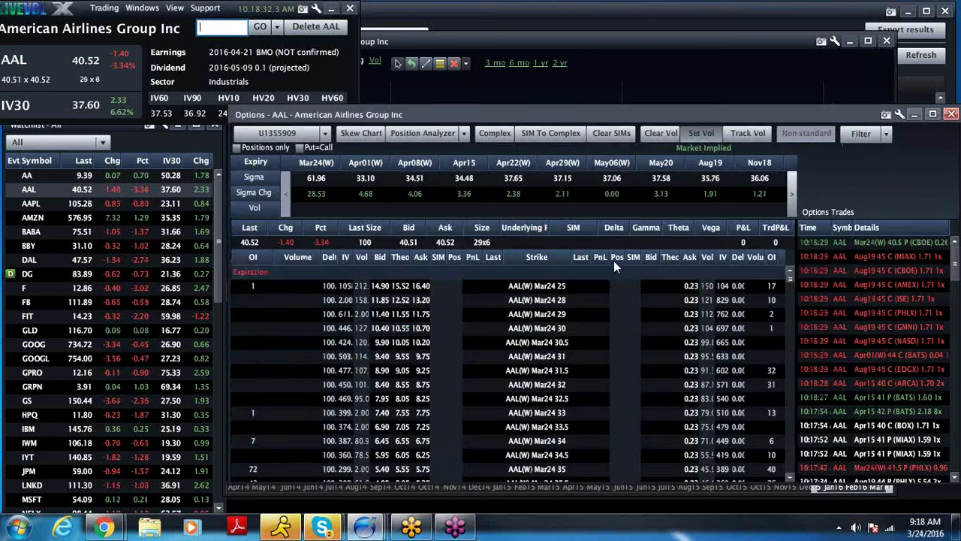
pyautogui.scroll(-2, 620, 308)
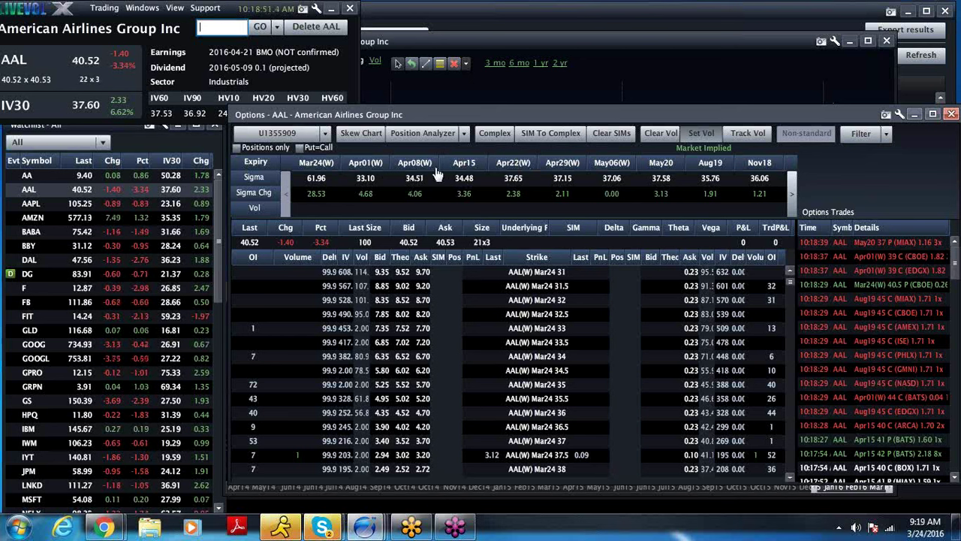
pyautogui.click(447, 161)
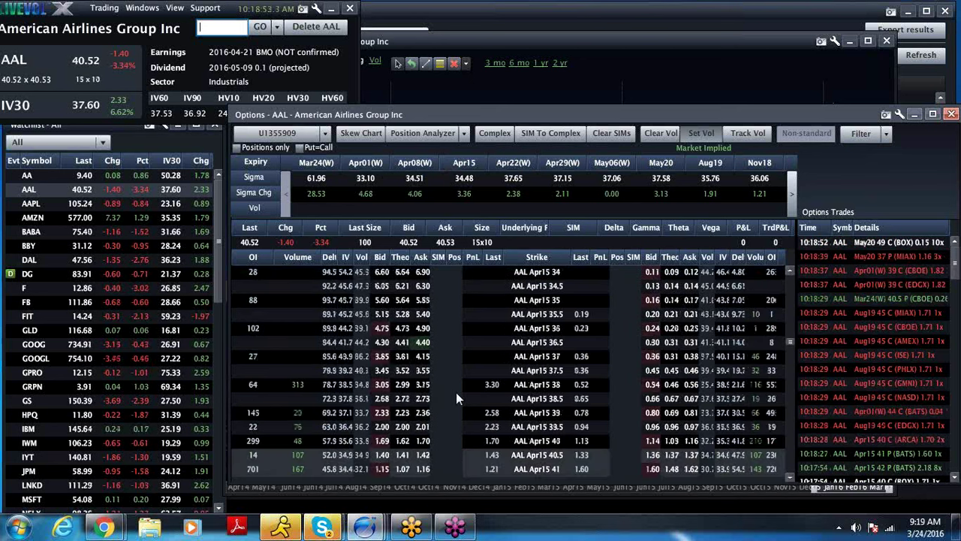
pyautogui.scroll(-5, 456, 392)
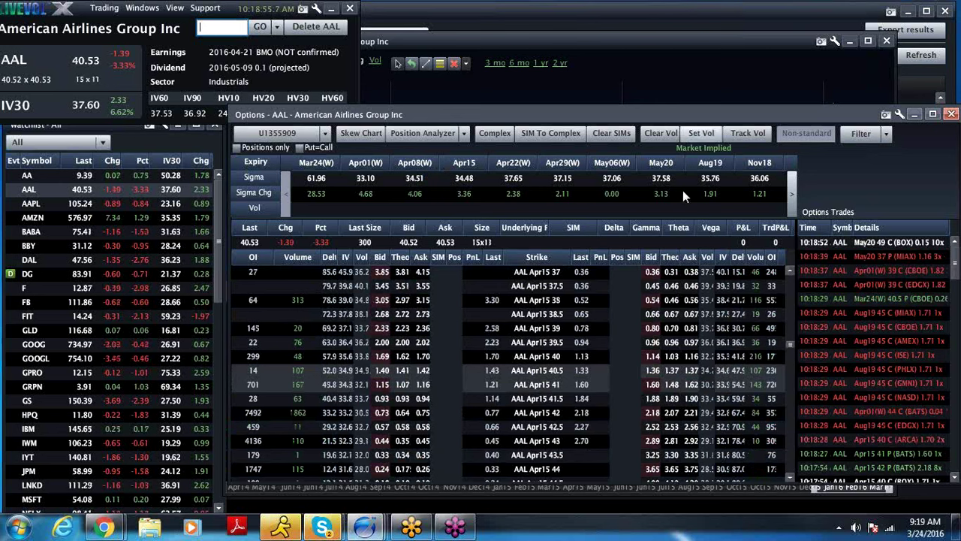
# Clear the AAL chain's volatilities, set them to Market Implied, and track the Market Implied volatility.
pyautogui.click(667, 132)
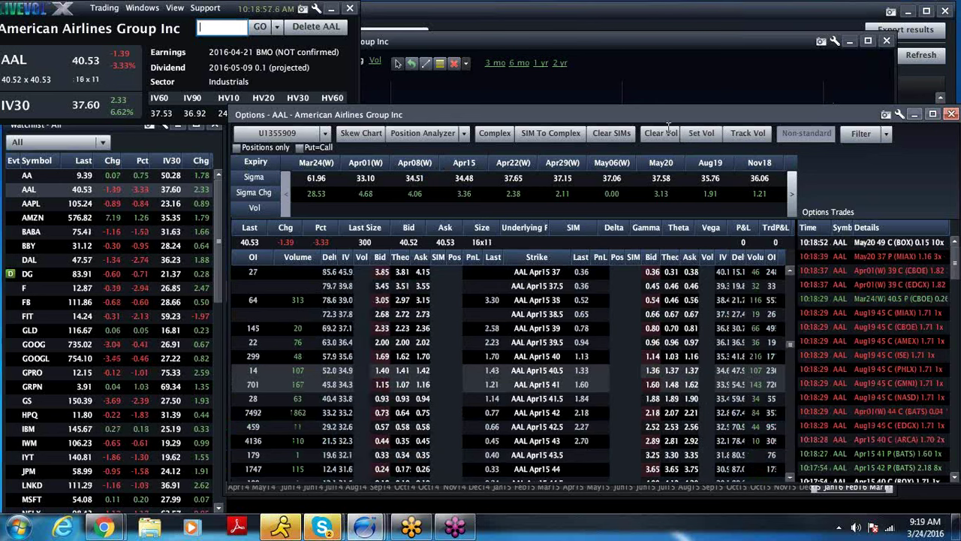
pyautogui.click(712, 135)
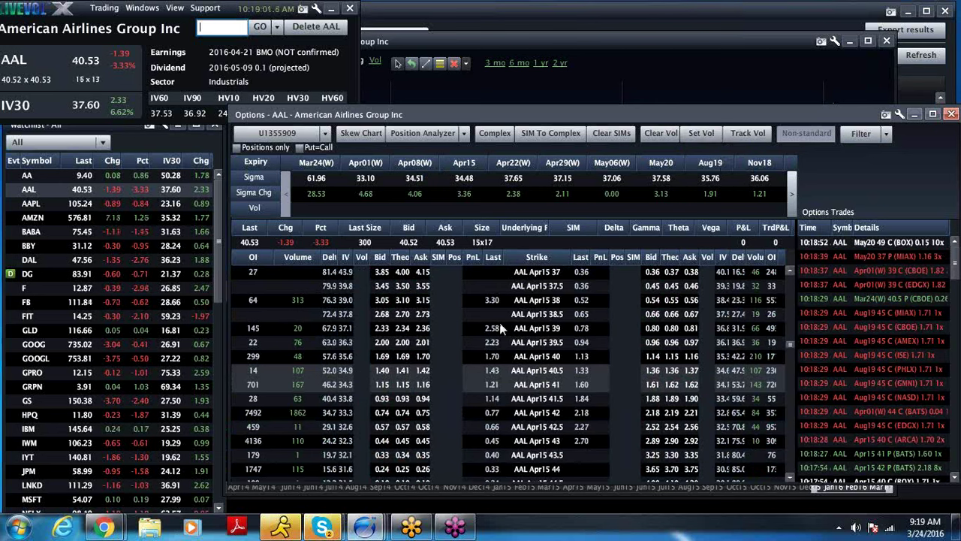
pyautogui.click(702, 133)
pyautogui.click(726, 164)
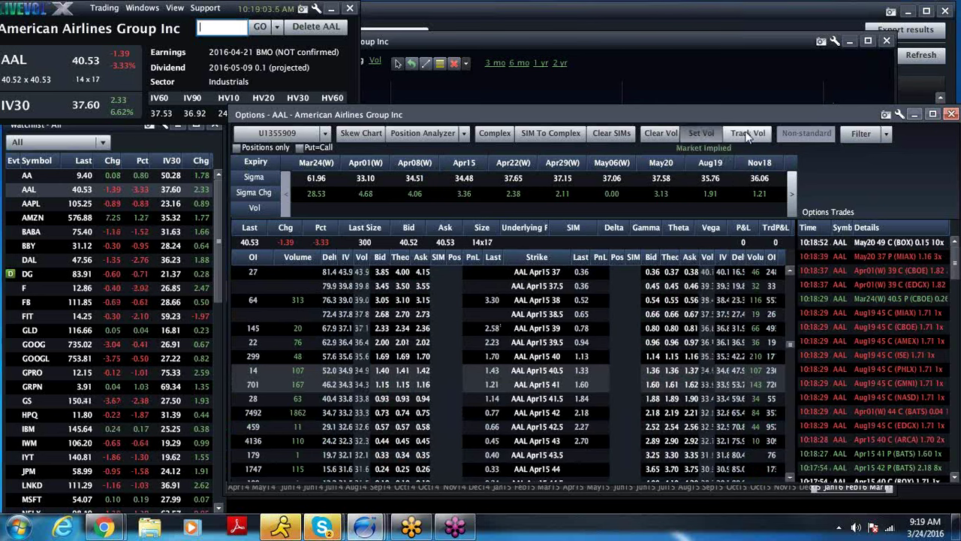
pyautogui.click(748, 134)
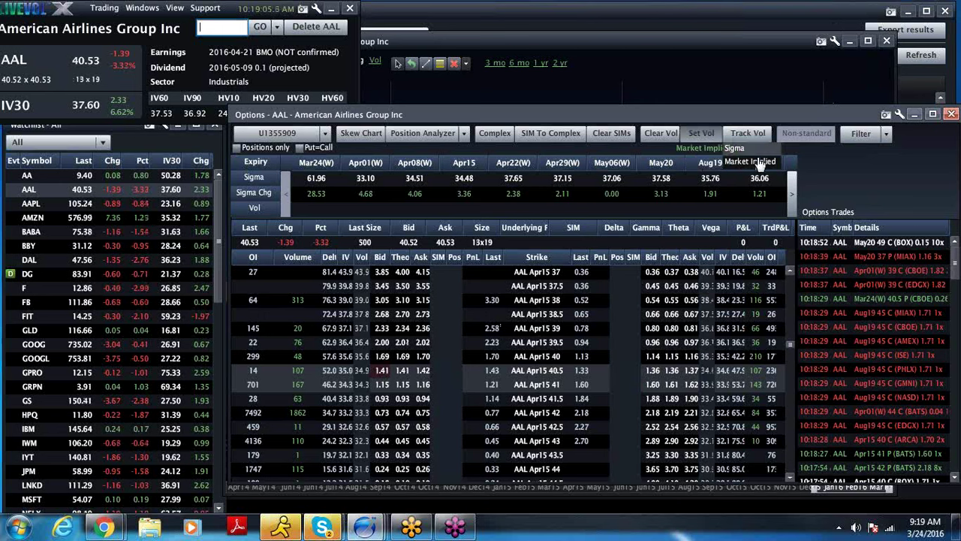
pyautogui.click(750, 162)
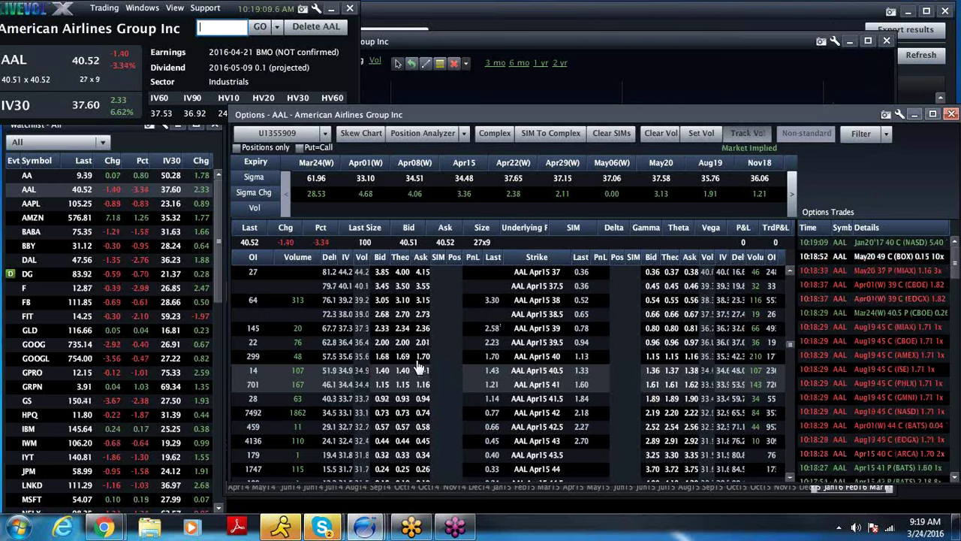
# Buy to open 1 AAL Apr15 40.5 call with a SMART day limit order at 1.41, and close the order ticket.
pyautogui.moveTo(407, 380)
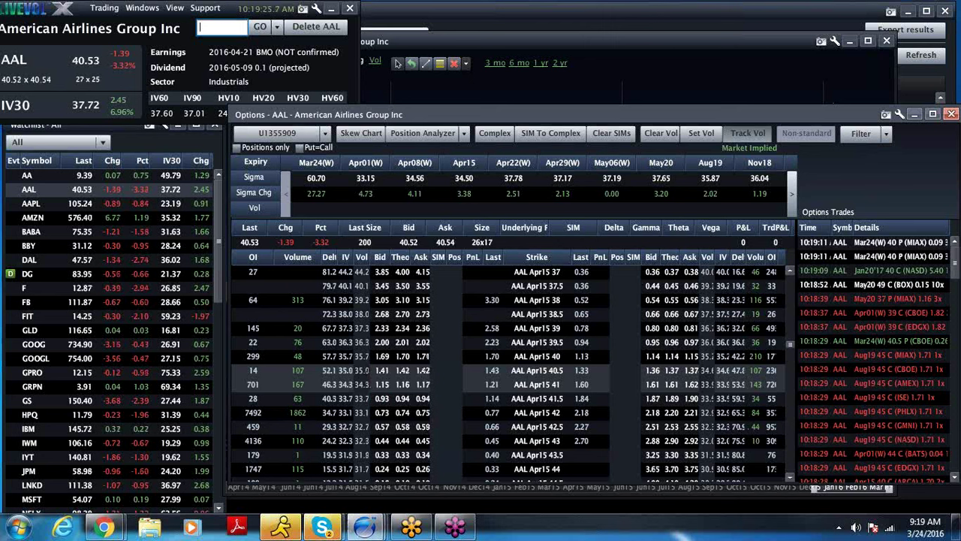
pyautogui.click(422, 370)
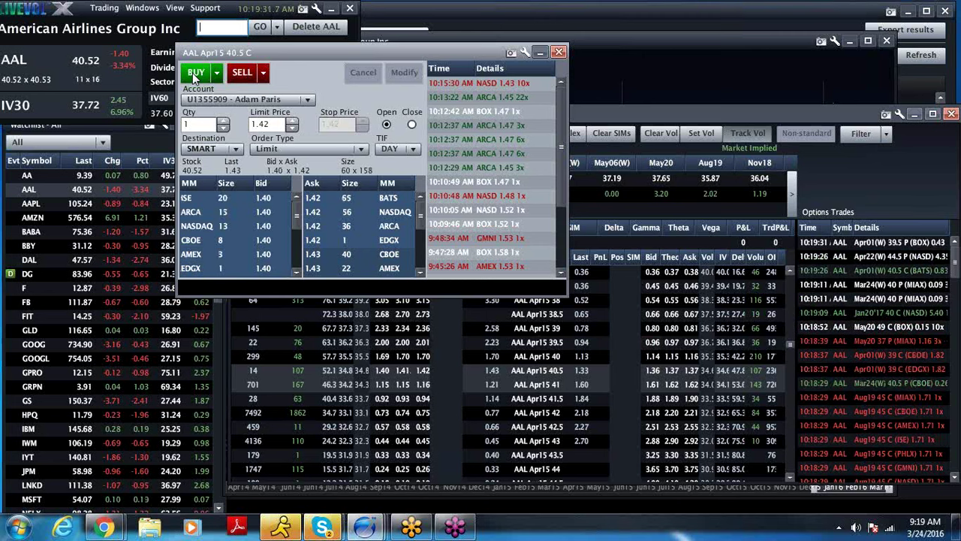
pyautogui.click(293, 128)
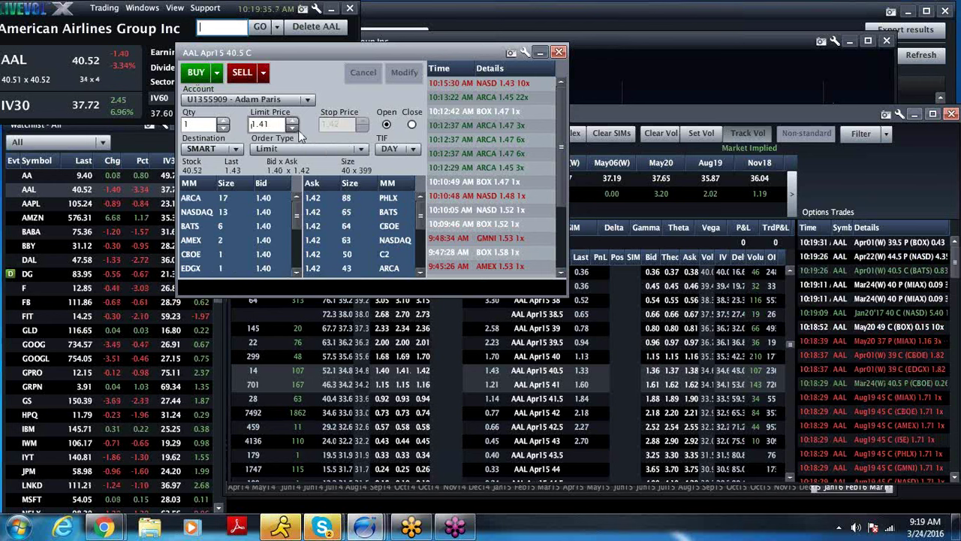
pyautogui.click(193, 72)
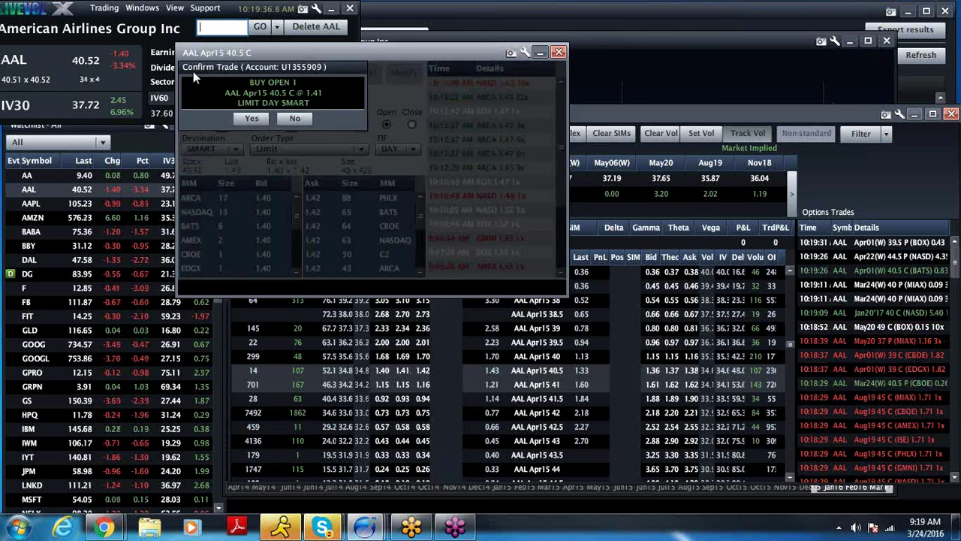
pyautogui.click(251, 119)
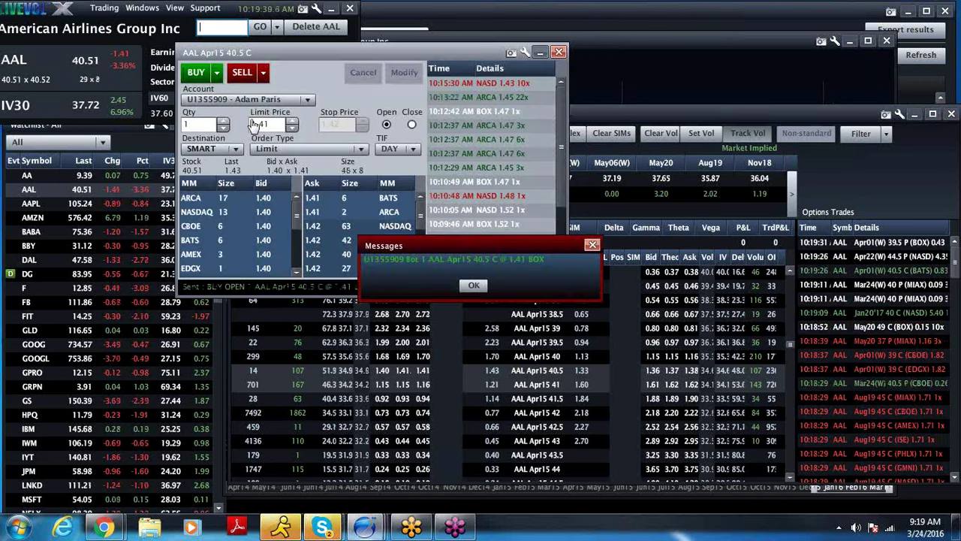
pyautogui.click(558, 52)
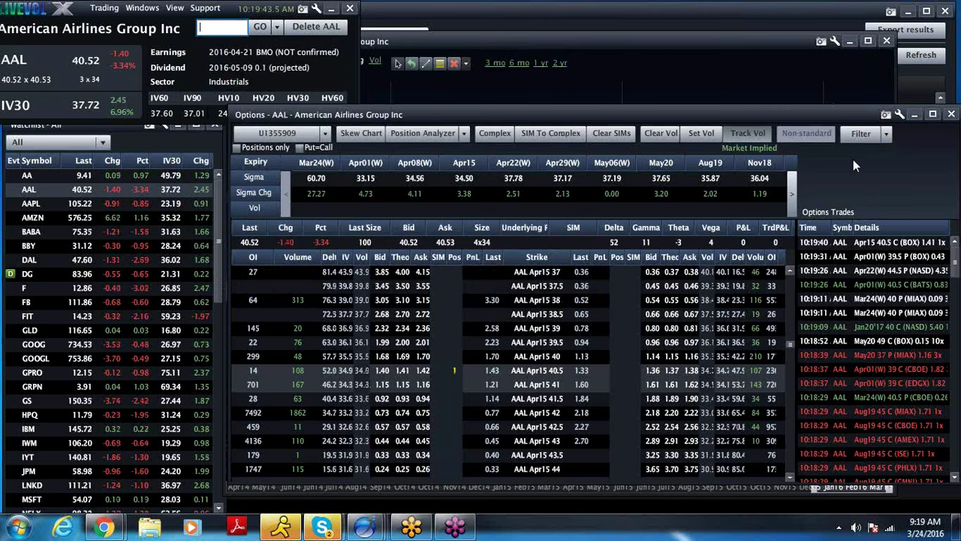